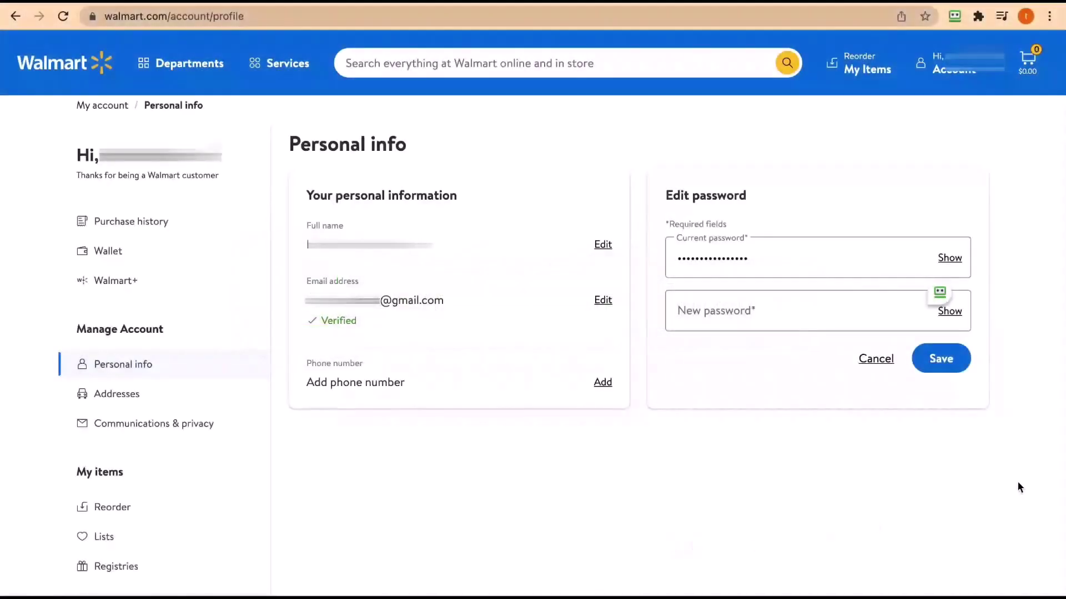
Fill the Walmart new-password field with RoboForm's generated password and save the change.
{"action": "left_click", "coordinate": [940, 291]}
{"action": "left_click", "coordinate": [849, 328]}
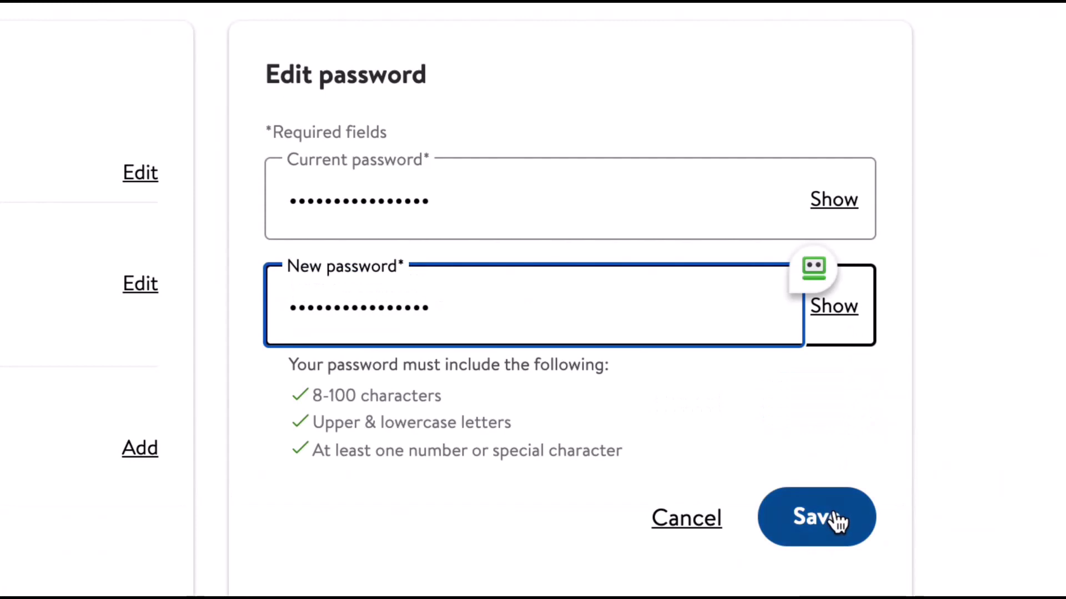
{"action": "left_click", "coordinate": [838, 522]}
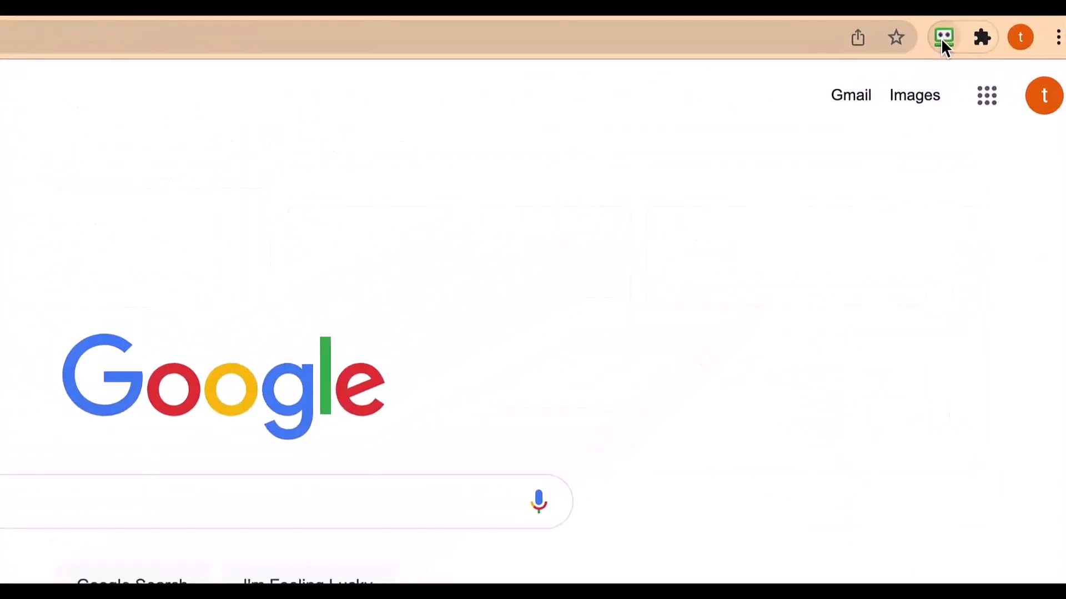
Sign back into Walmart using the saved Walmart login from RoboForm's extension.
{"action": "left_click", "coordinate": [988, 29]}
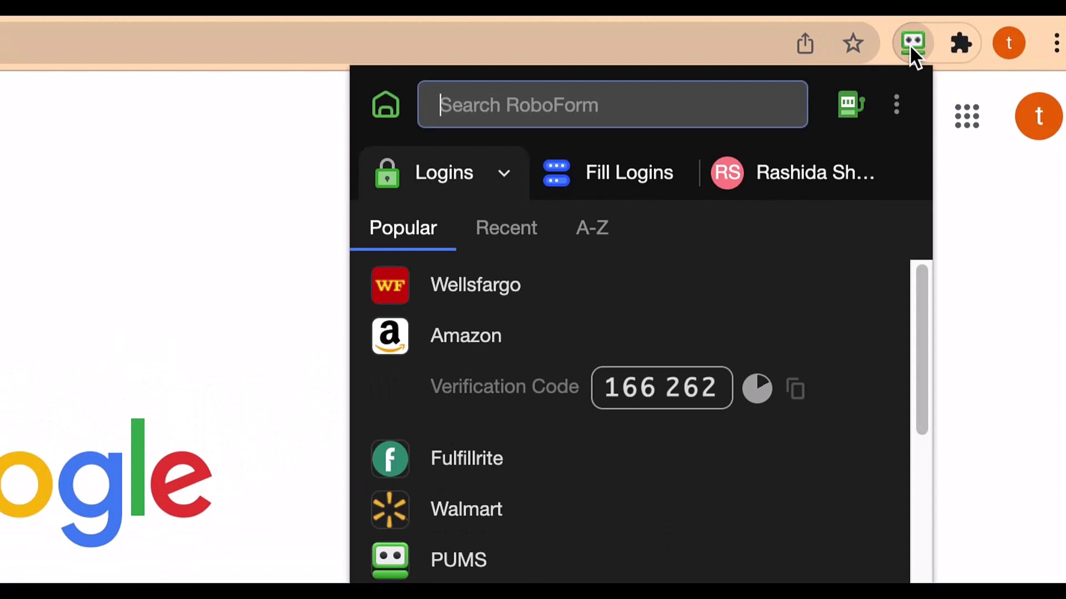
{"action": "left_click", "coordinate": [466, 509]}
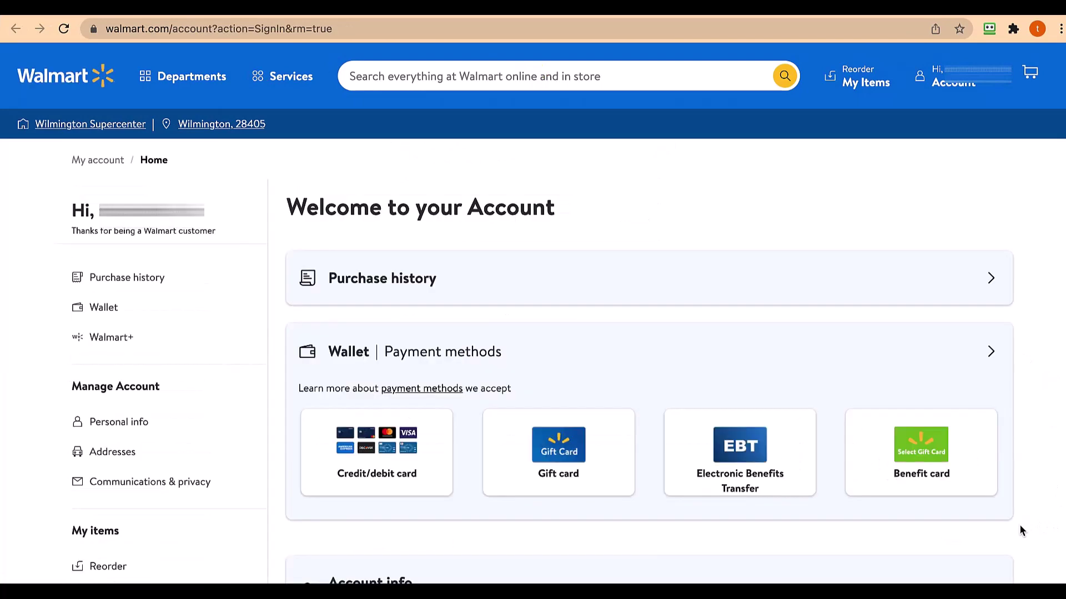
{"action": "left_click", "coordinate": [640, 359]}
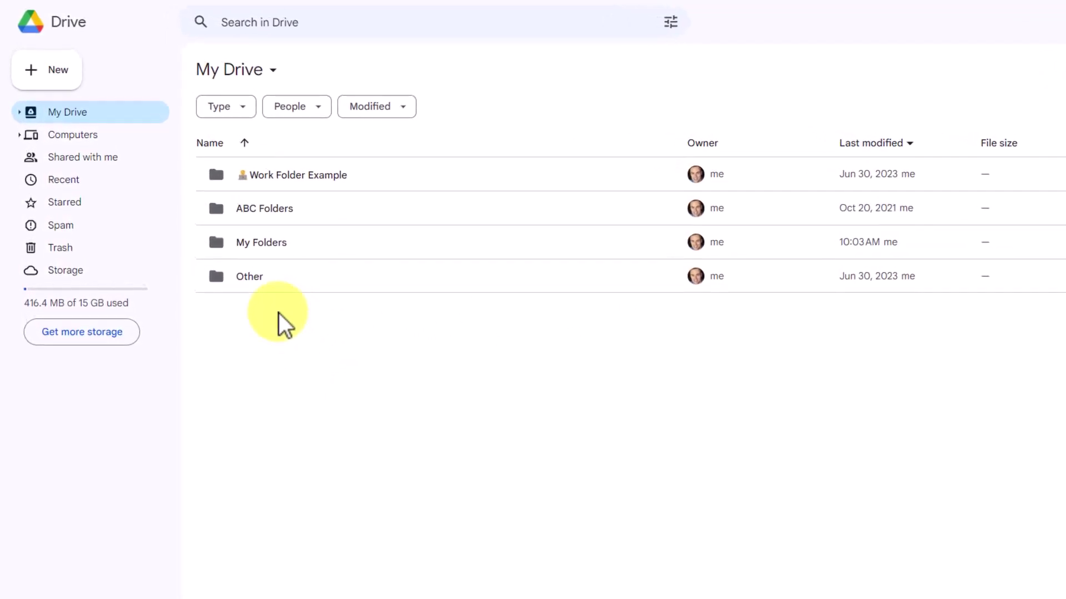
Drill down through My Folders, Sales, Sub Folder and More Folders in Google Drive.
{"action": "double_click", "coordinate": [270, 246]}
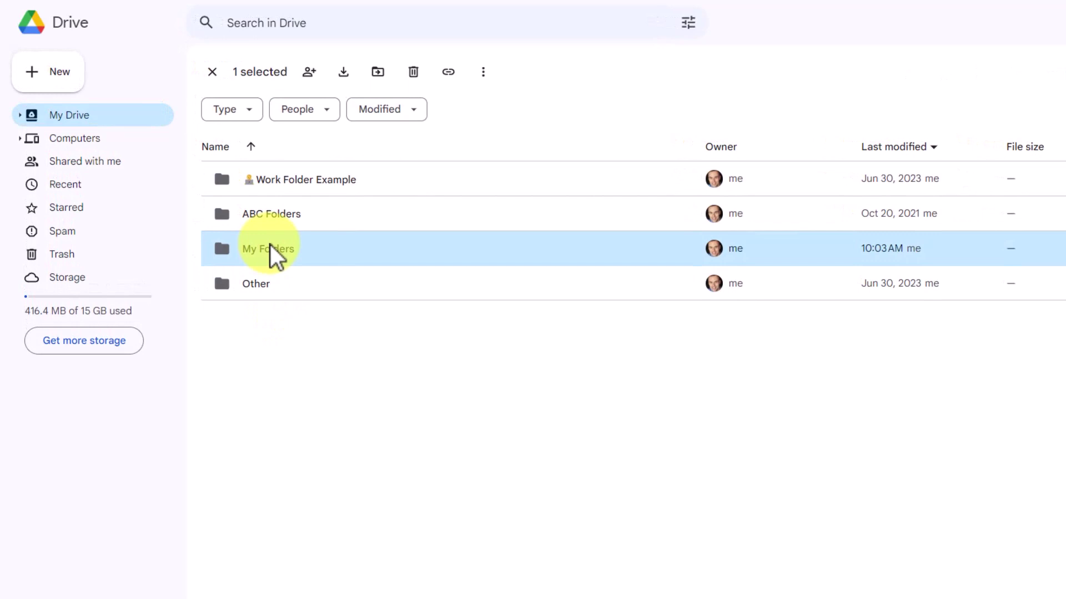
{"action": "double_click", "coordinate": [281, 260]}
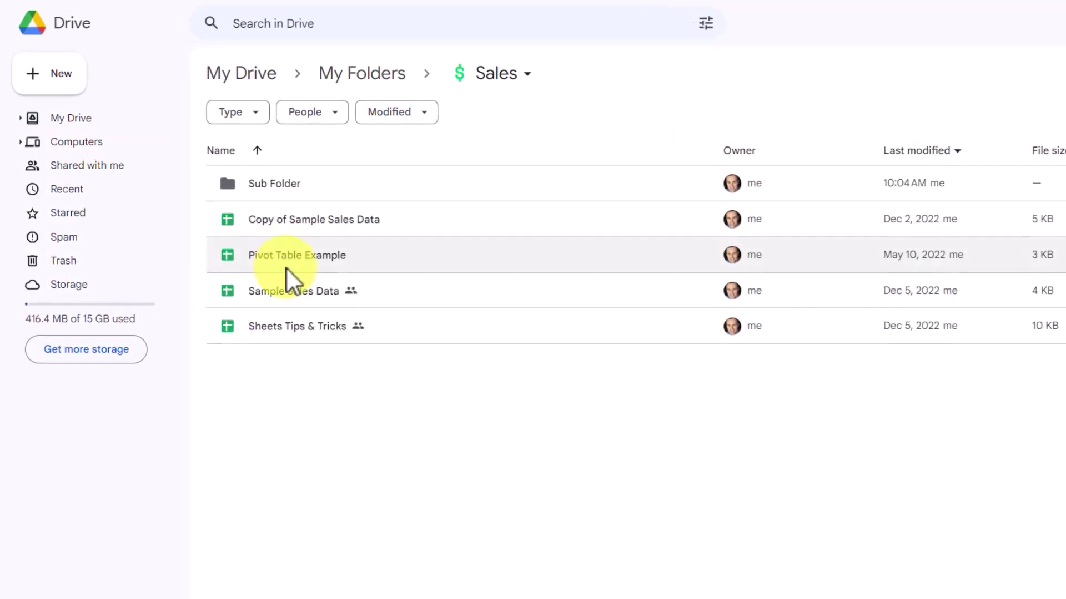
{"action": "left_click", "coordinate": [276, 181]}
{"action": "double_click", "coordinate": [282, 186]}
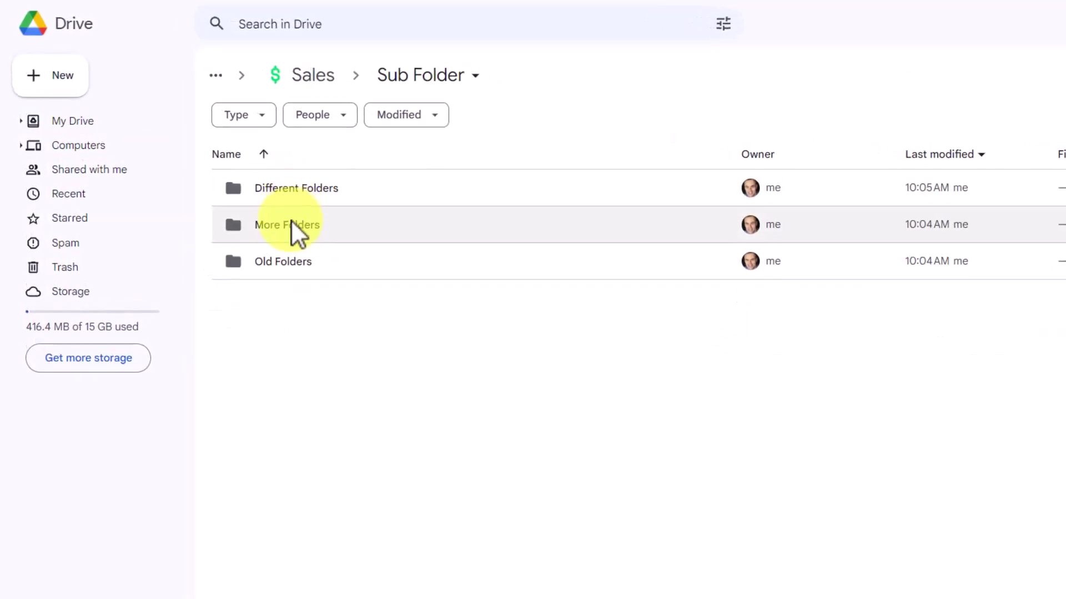
{"action": "double_click", "coordinate": [292, 224]}
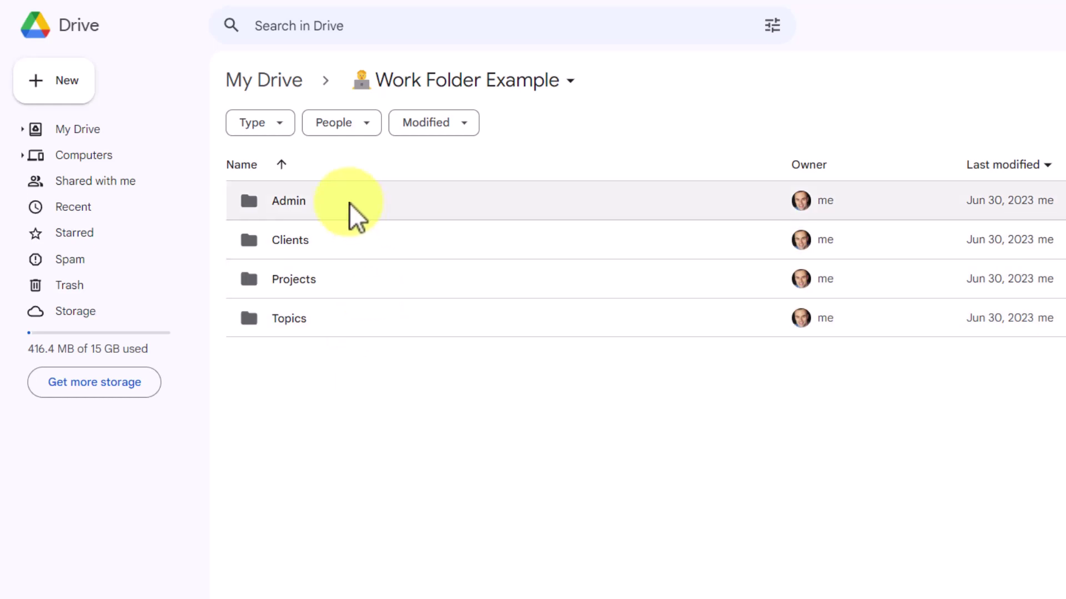
{"action": "double_click", "coordinate": [349, 202]}
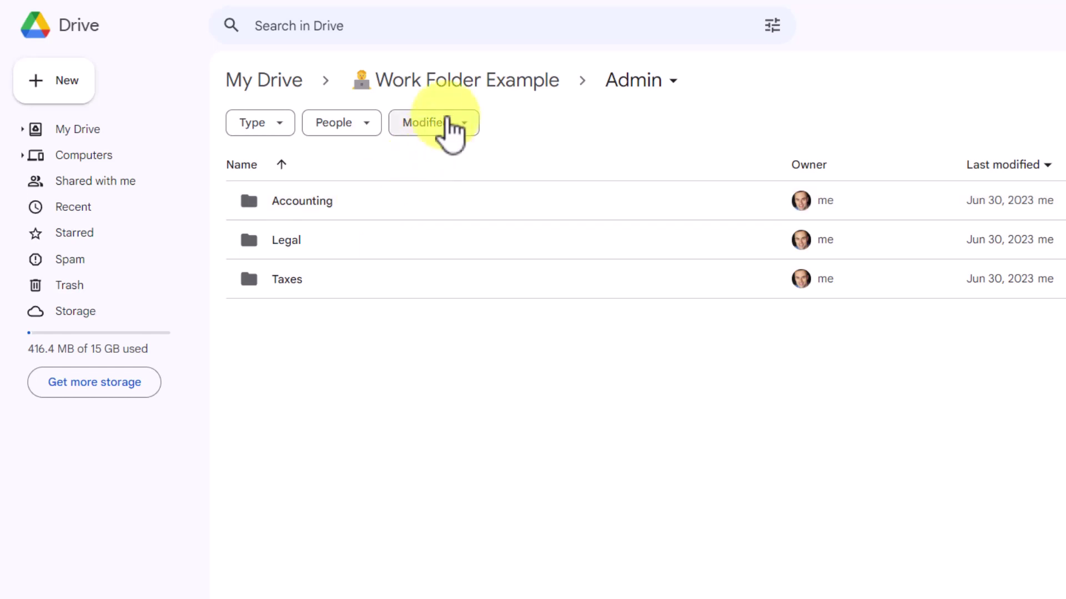
{"action": "left_click", "coordinate": [456, 82]}
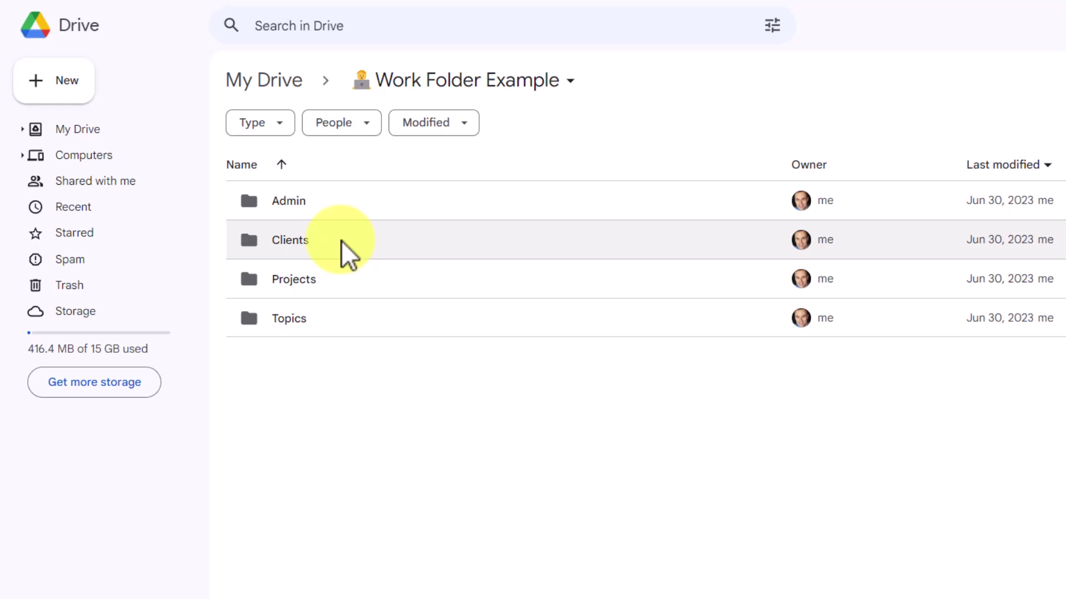
{"action": "double_click", "coordinate": [341, 241]}
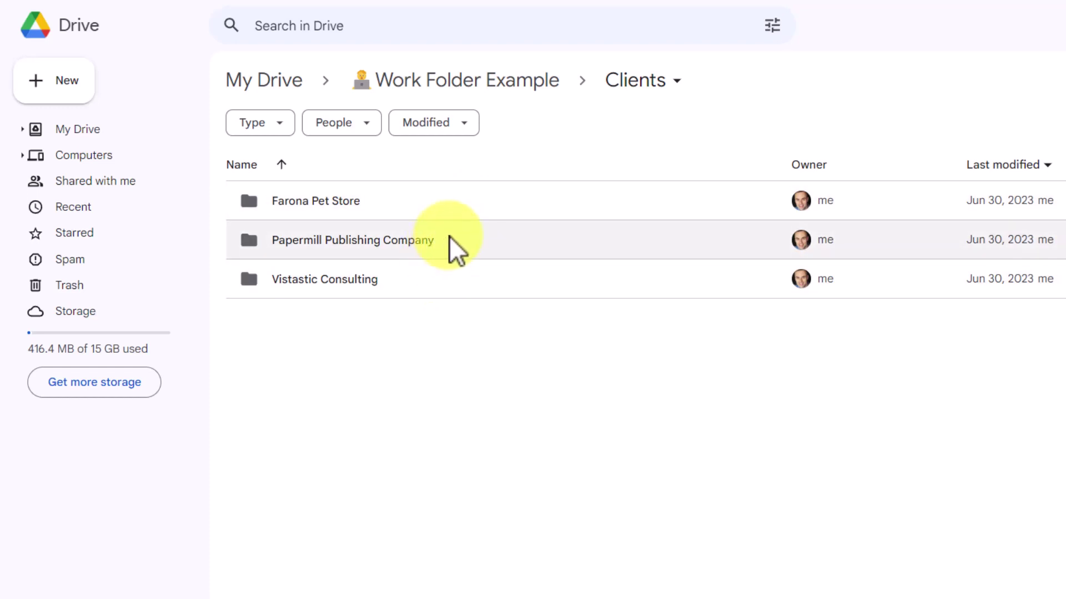
{"action": "left_click", "coordinate": [450, 103]}
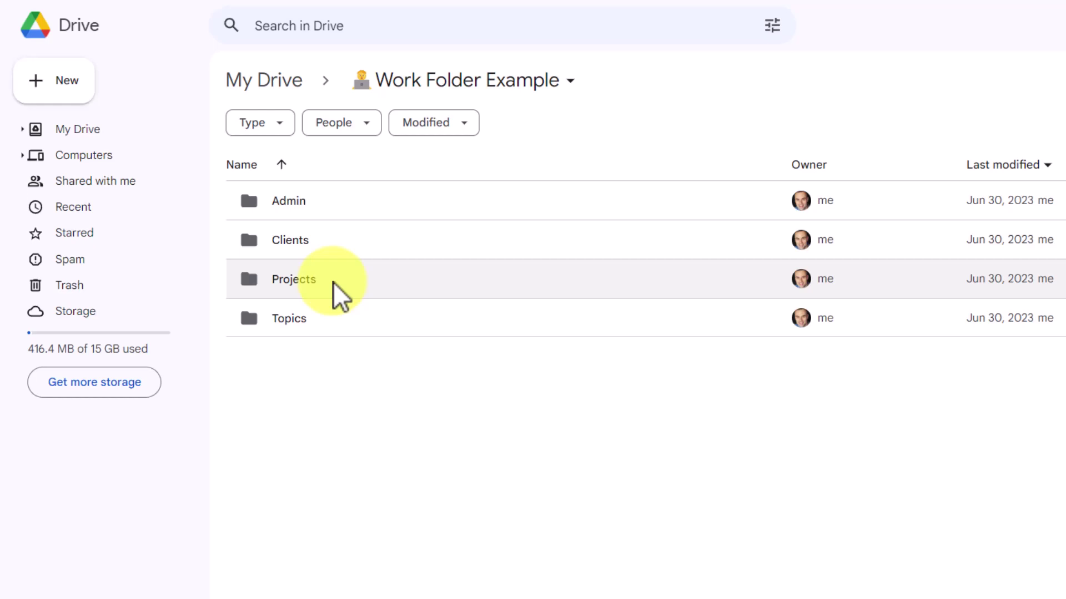
{"action": "double_click", "coordinate": [333, 283]}
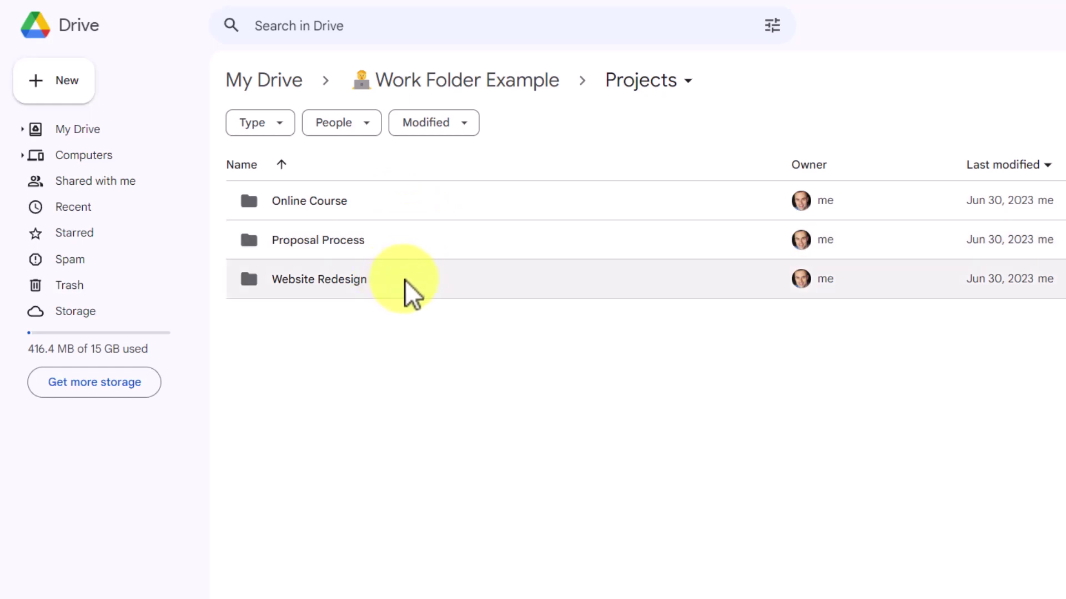
{"action": "left_click", "coordinate": [439, 94]}
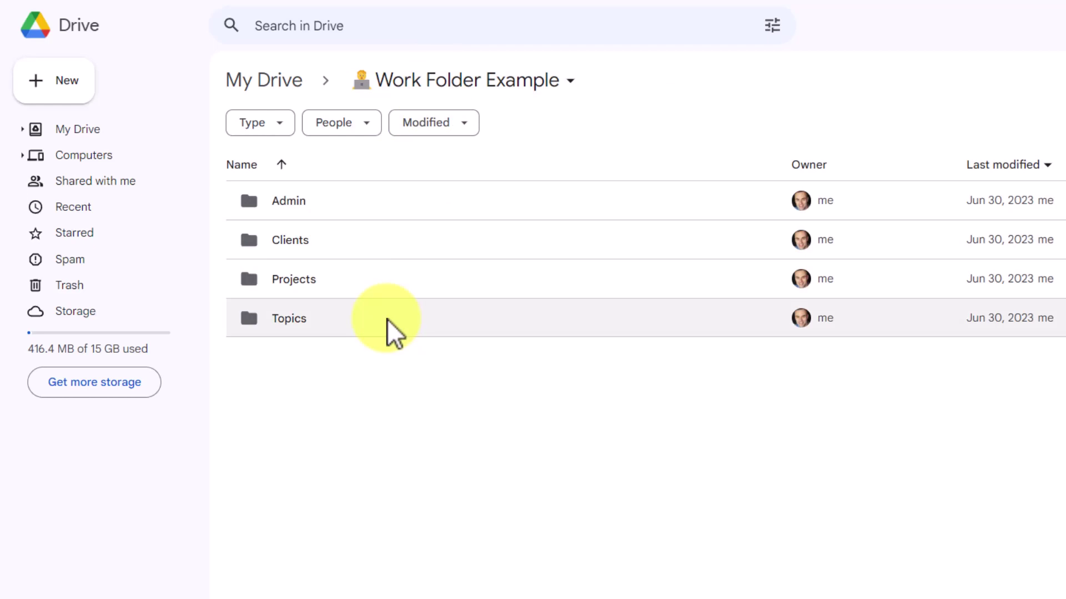
{"action": "double_click", "coordinate": [387, 318]}
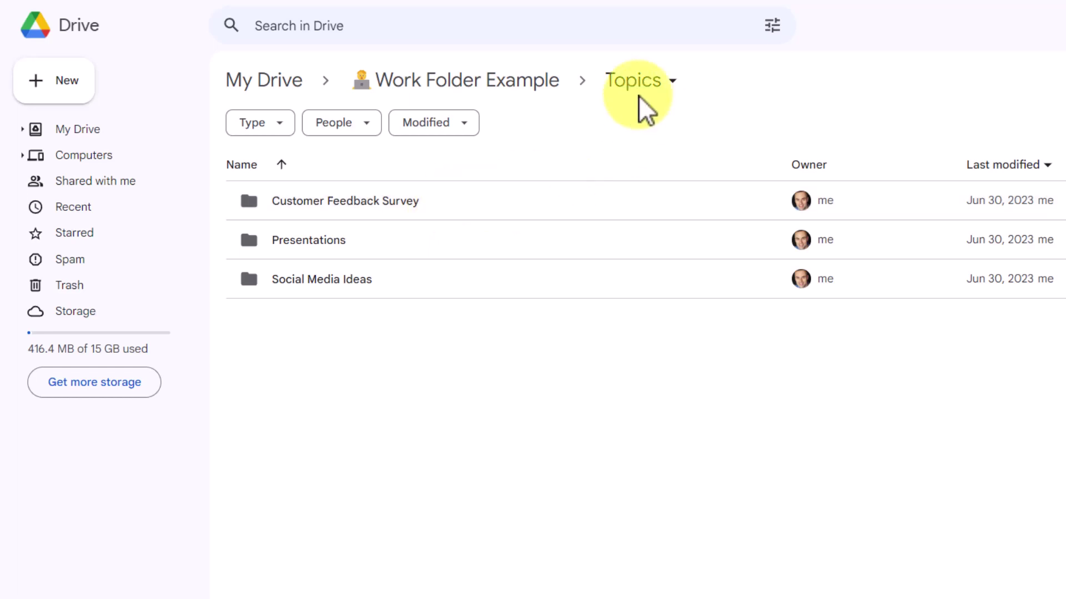
{"action": "left_click", "coordinate": [480, 108]}
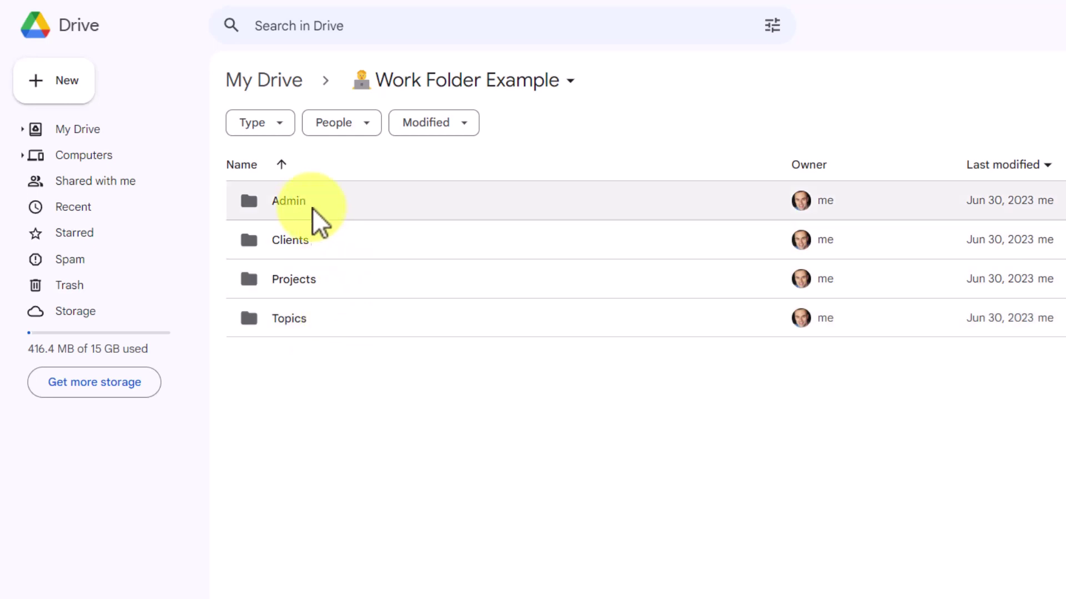
{"action": "left_click", "coordinate": [306, 204]}
{"action": "double_click", "coordinate": [307, 204]}
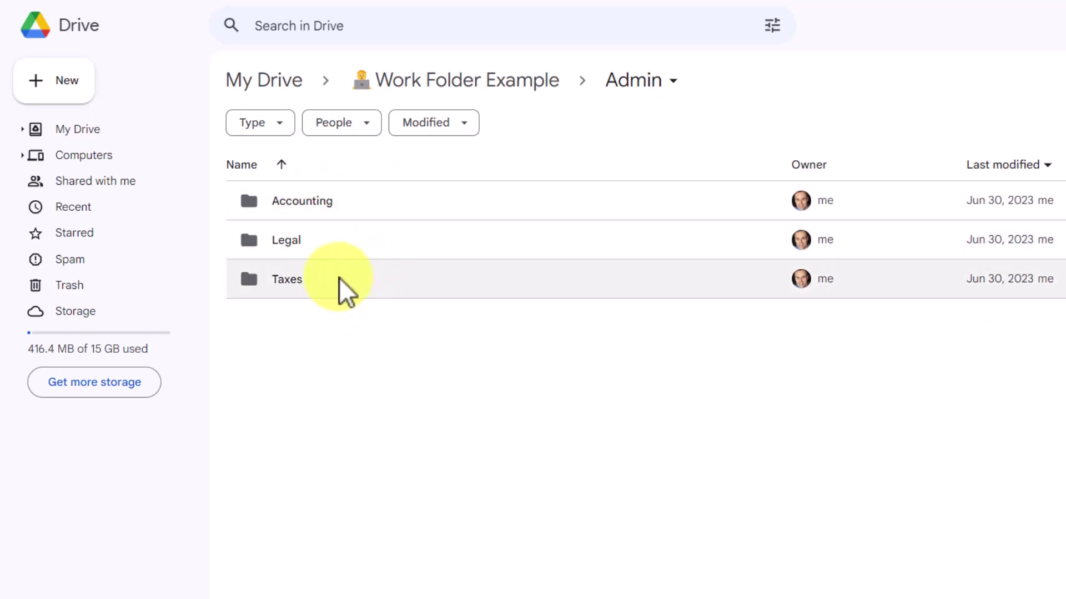
{"action": "double_click", "coordinate": [291, 284]}
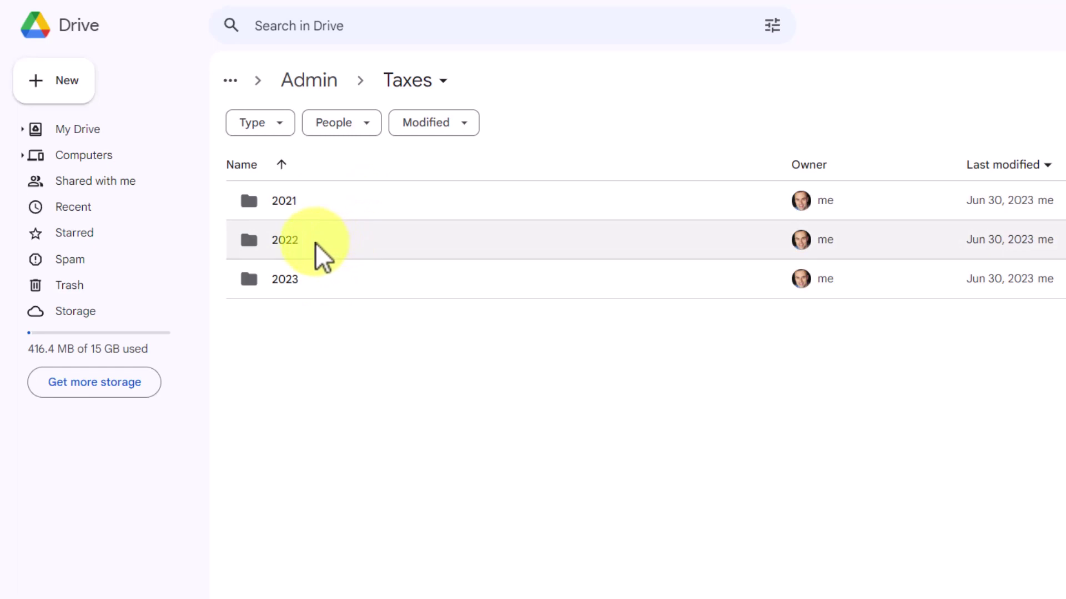
{"action": "double_click", "coordinate": [315, 243]}
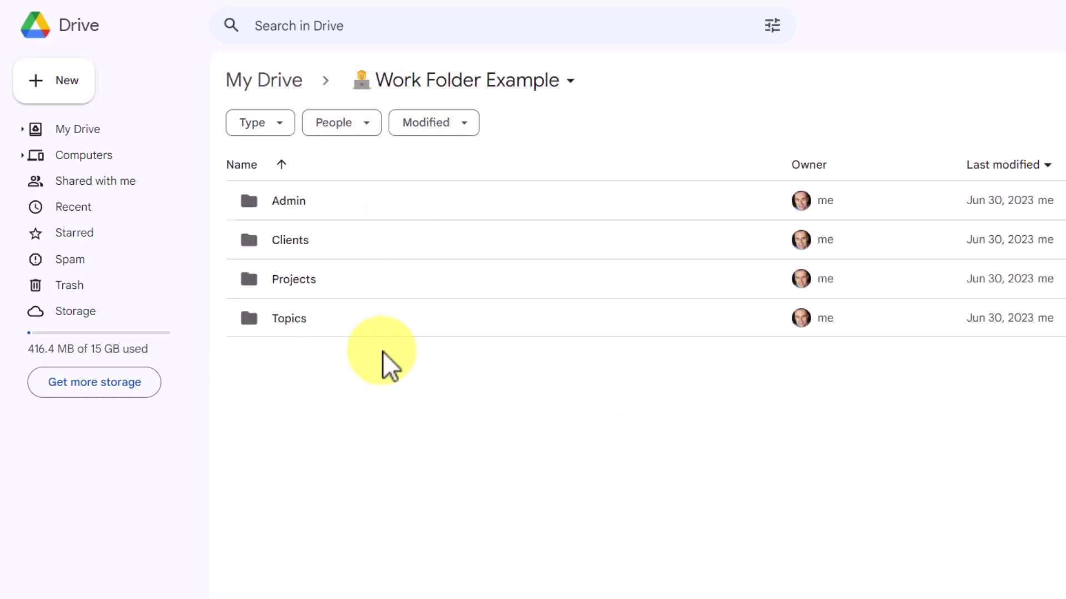
Open Clients, then Papermill Publishing Company, then its Meeting Notes folder.
{"action": "double_click", "coordinate": [288, 245]}
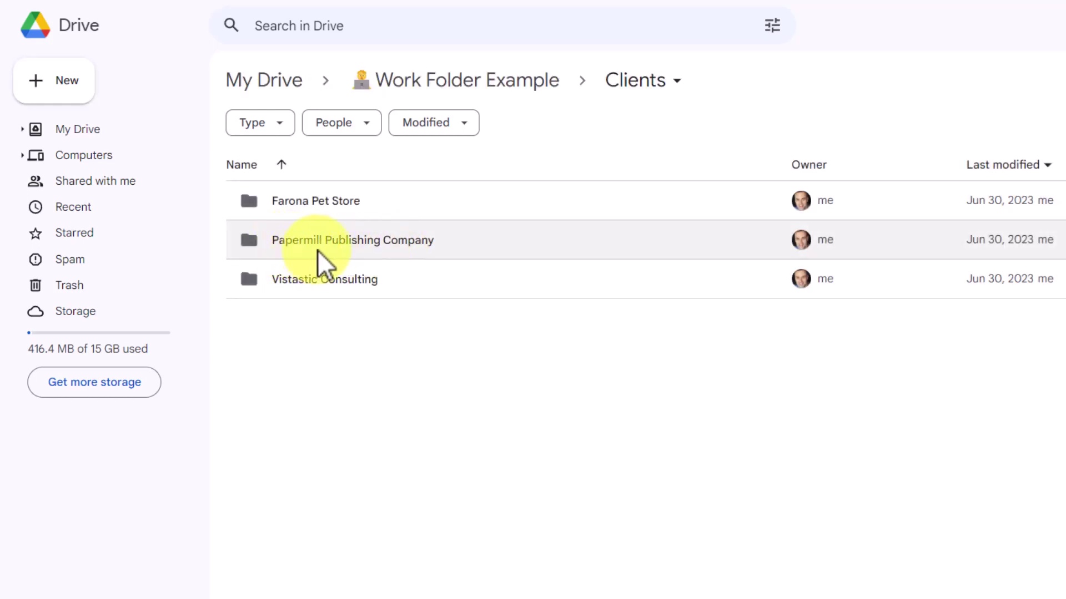
{"action": "double_click", "coordinate": [353, 239]}
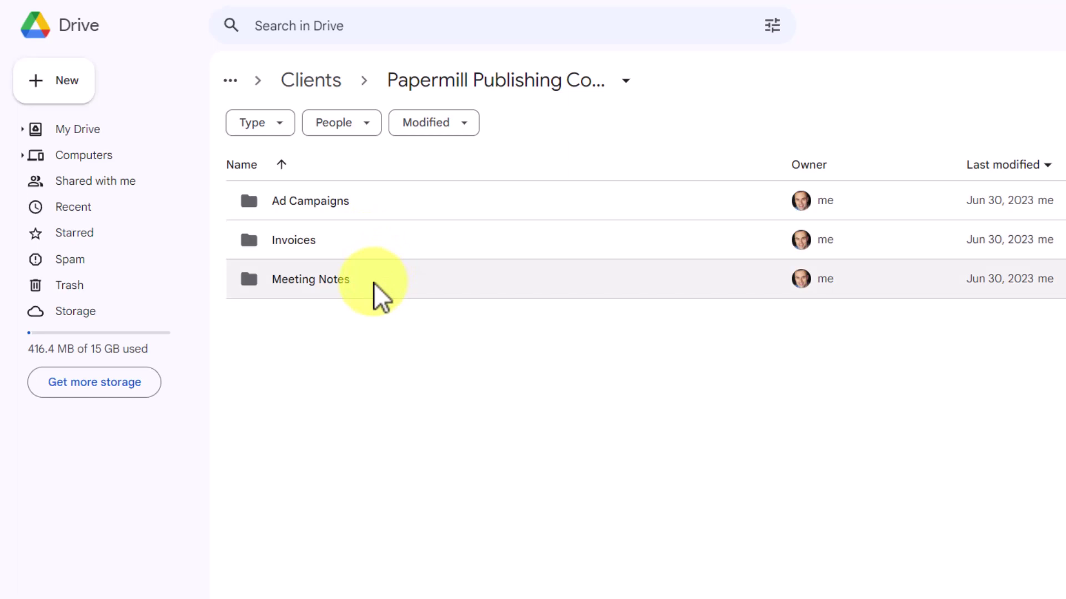
{"action": "double_click", "coordinate": [323, 279]}
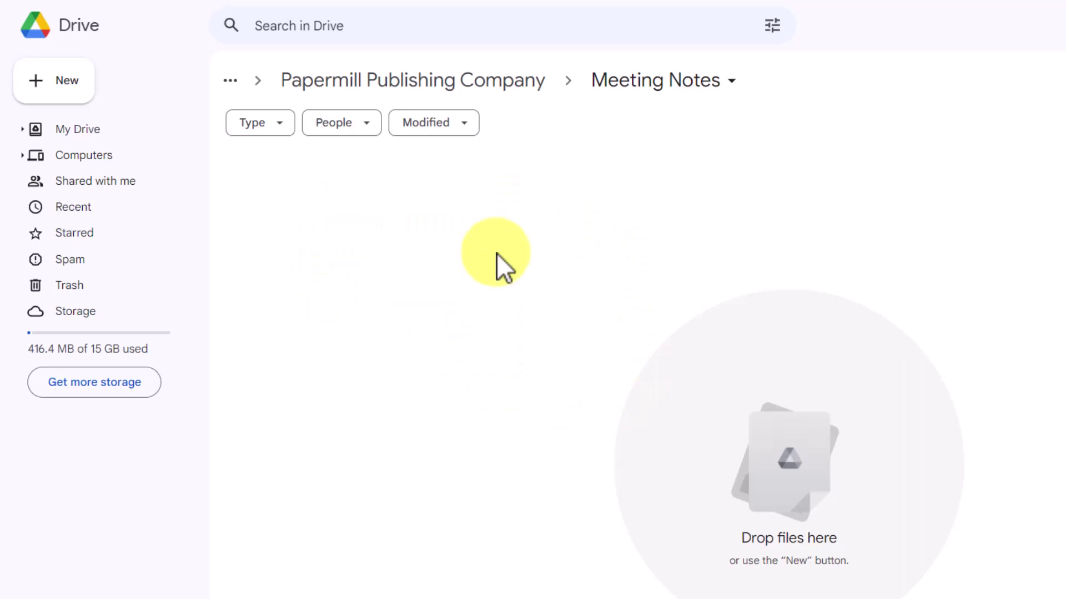
Go back up via the breadcrumbs to Papermill Publishing Company, then Work Folder Example.
{"action": "left_click", "coordinate": [433, 84]}
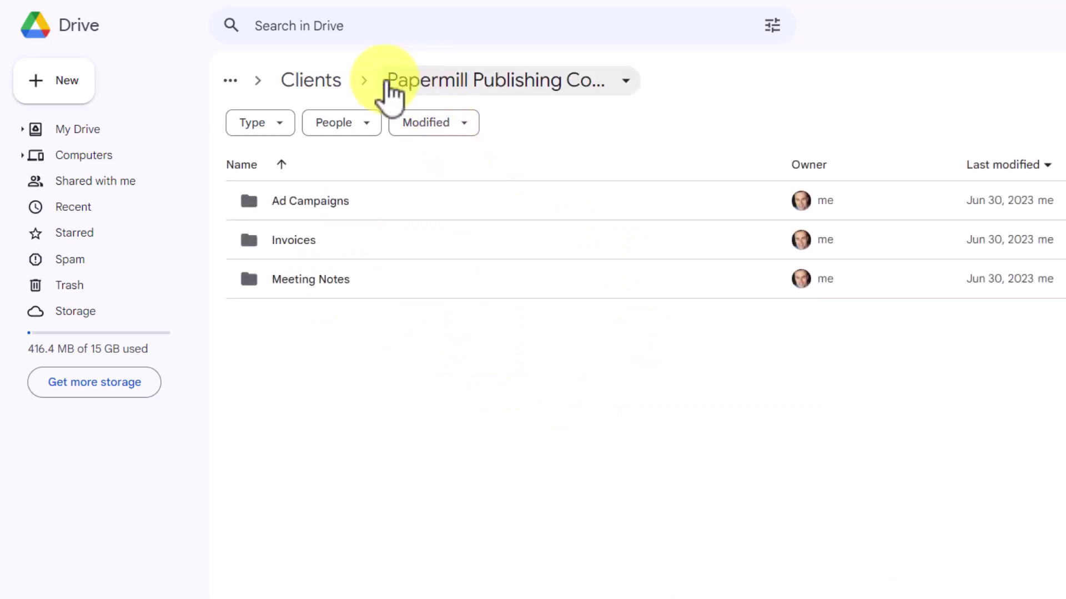
{"action": "left_click", "coordinate": [231, 82]}
{"action": "left_click", "coordinate": [334, 142]}
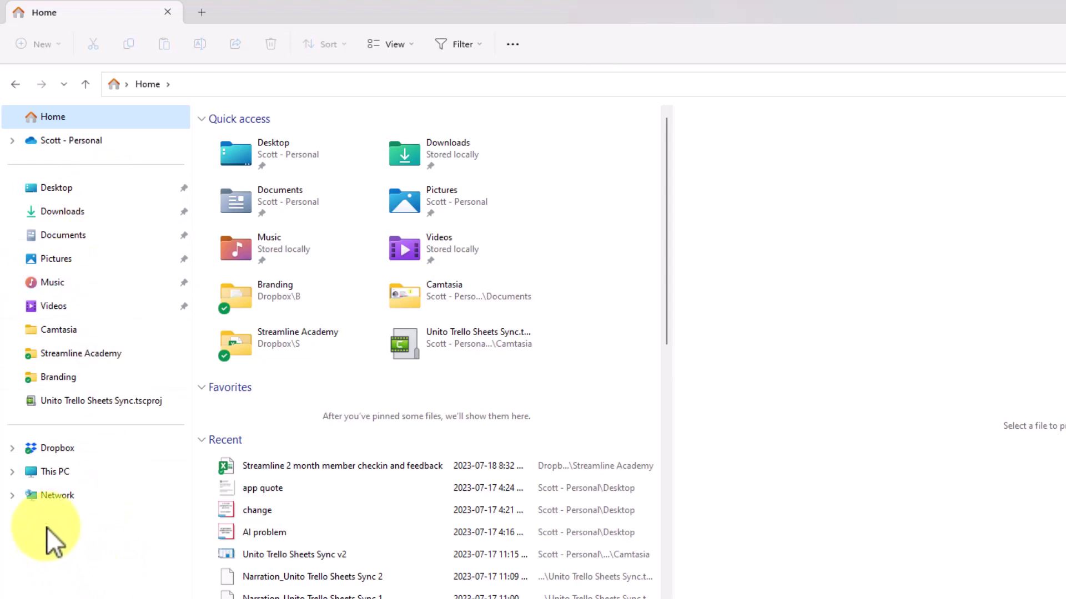
Expand Dropbox in the navigation pane and scroll through its A–Z letter folders.
{"action": "left_click", "coordinate": [13, 449]}
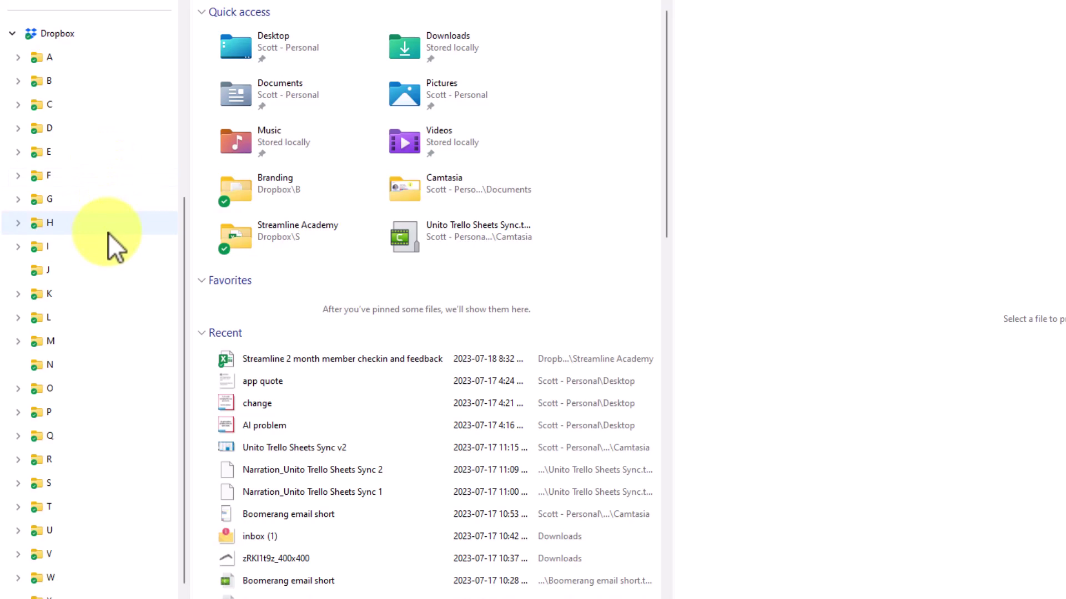
{"action": "scroll", "coordinate": [109, 232], "scroll_direction": "up", "scroll_amount": 1}
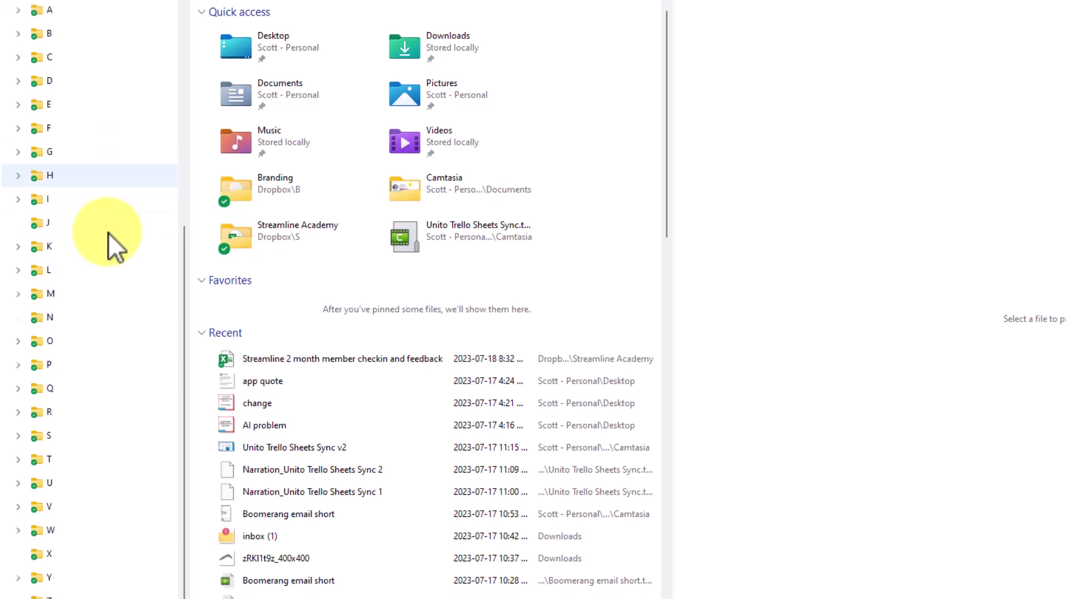
{"action": "scroll", "coordinate": [114, 186], "scroll_direction": "down", "scroll_amount": 4}
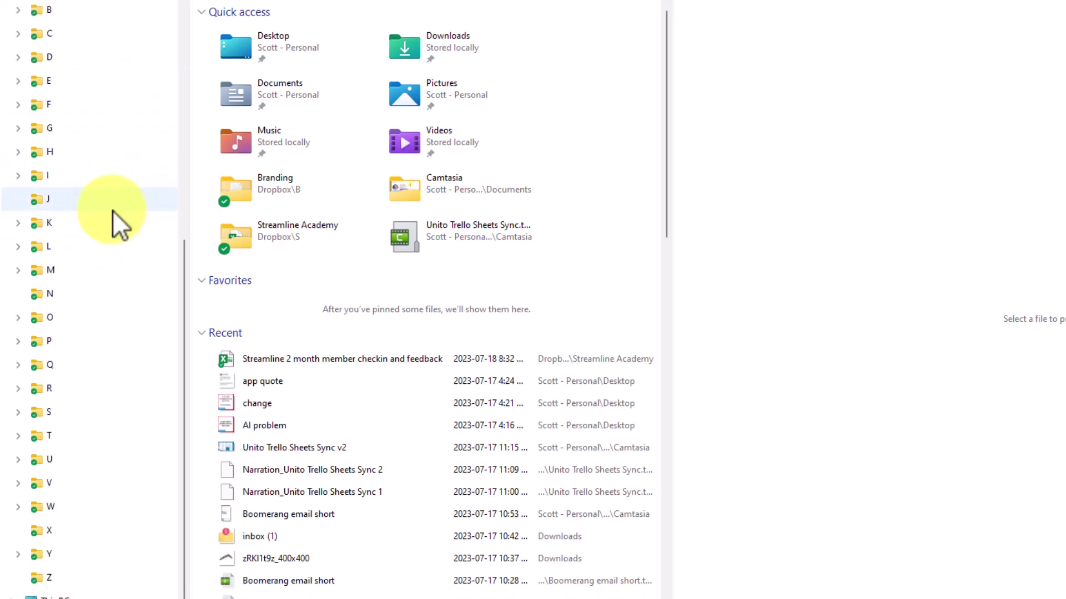
{"action": "scroll", "coordinate": [111, 581], "scroll_direction": "up", "scroll_amount": 4}
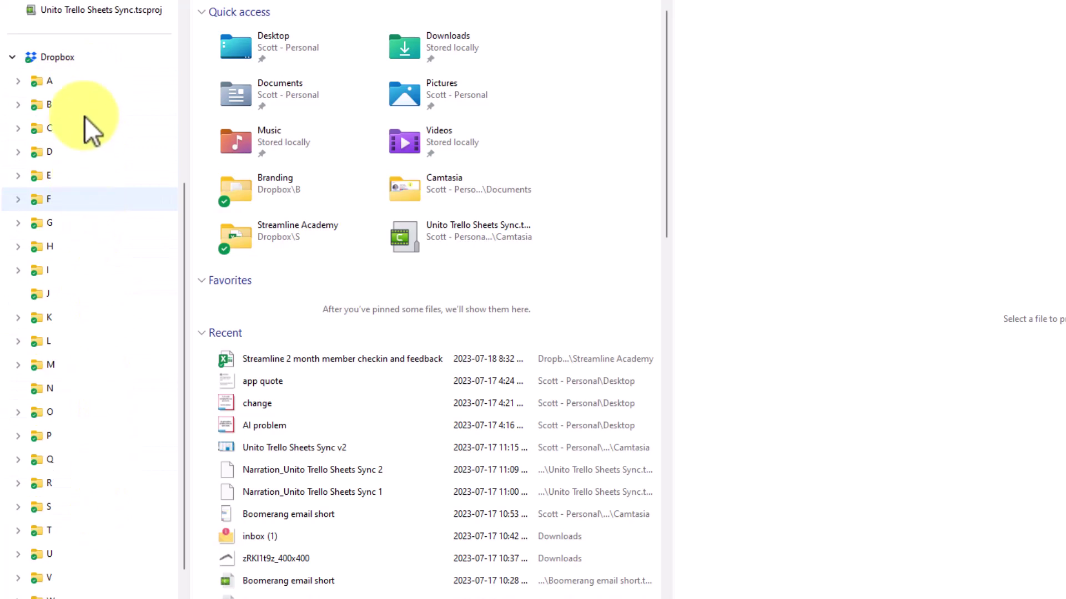
Show Dropbox's contents, then open the B folder to list Backgrounds through Buttons.
{"action": "left_click", "coordinate": [81, 57]}
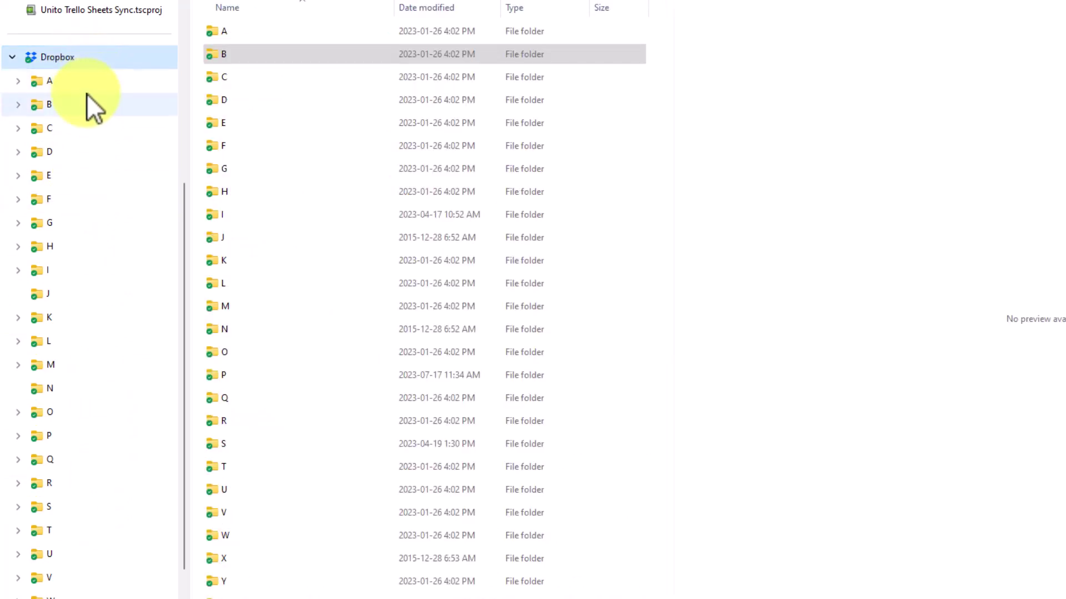
{"action": "left_click", "coordinate": [69, 104]}
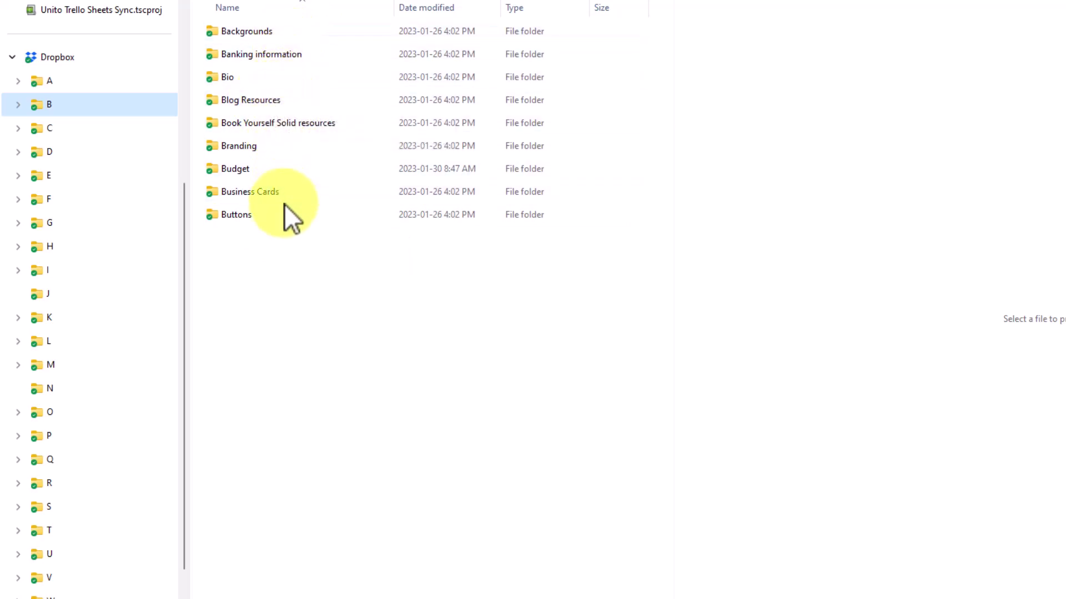
{"action": "mouse_move", "coordinate": [285, 191]}
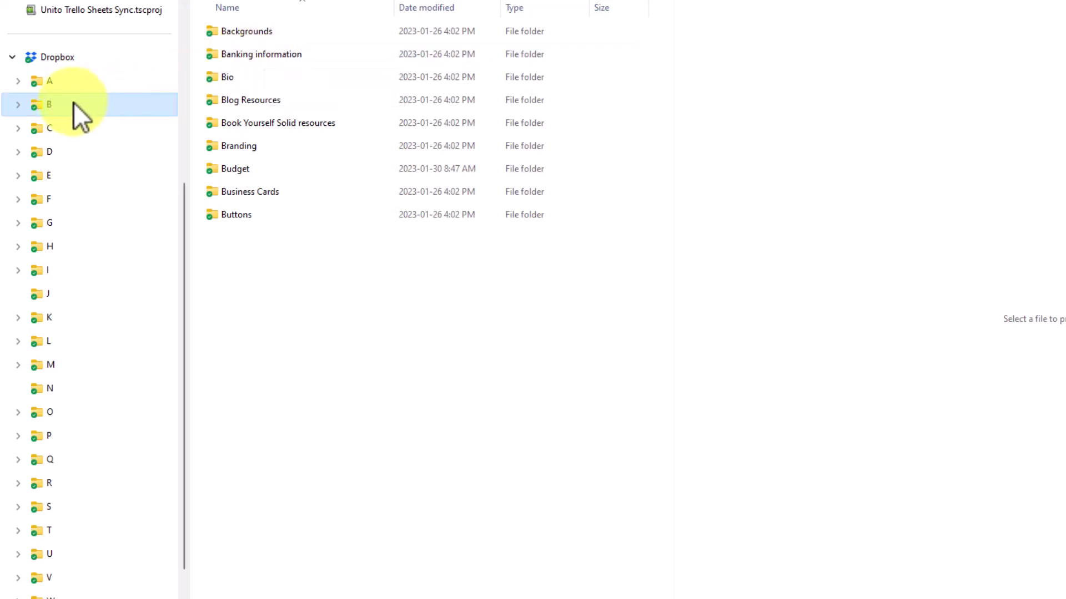
Open Dropbox's S folder to list Sales Cycle through Surveys.
{"action": "left_click", "coordinate": [72, 503]}
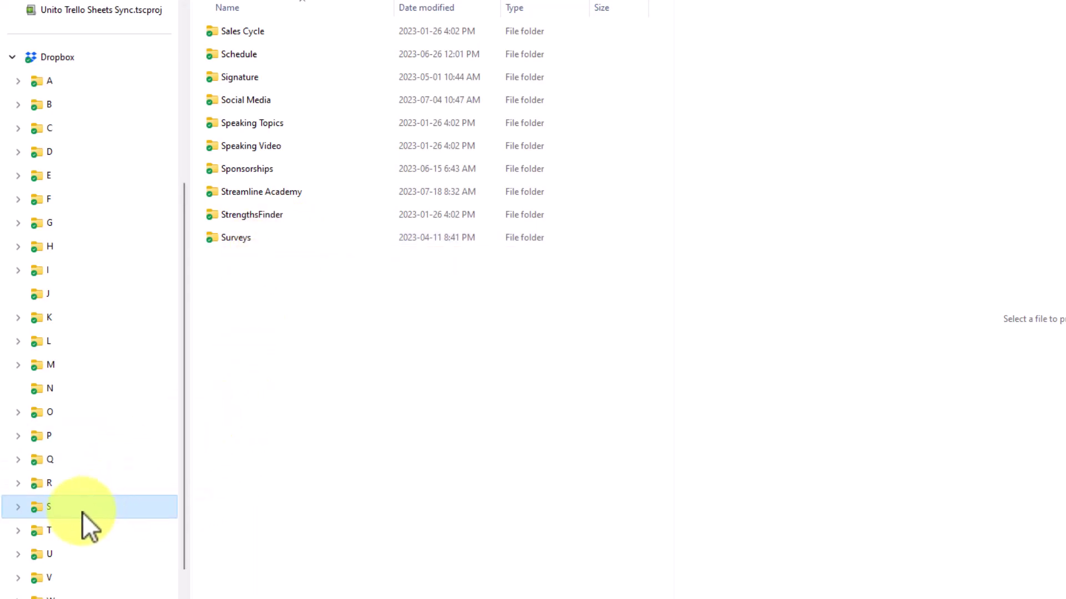
{"action": "double_click", "coordinate": [264, 239]}
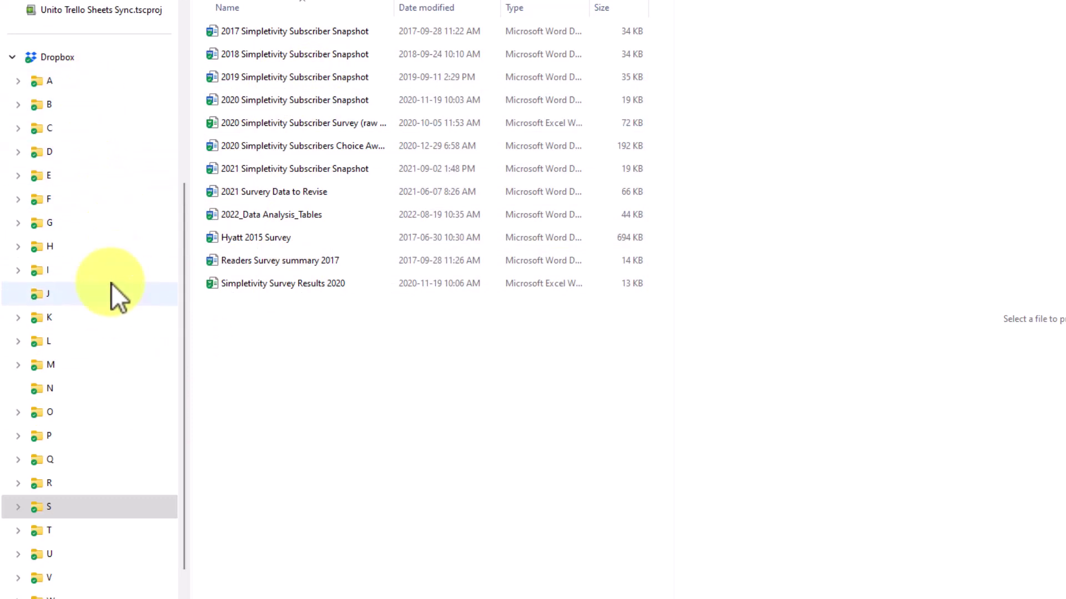
{"action": "scroll", "coordinate": [111, 284], "scroll_direction": "down", "scroll_amount": 1}
{"action": "scroll", "coordinate": [111, 283], "scroll_direction": "down", "scroll_amount": 2}
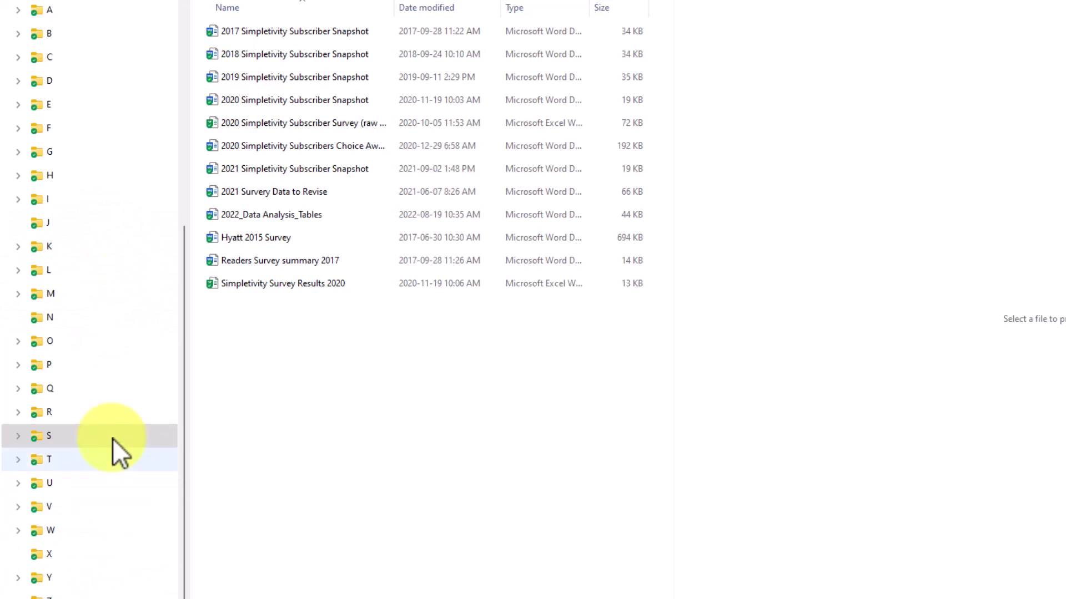
{"action": "scroll", "coordinate": [112, 439], "scroll_direction": "up", "scroll_amount": 1}
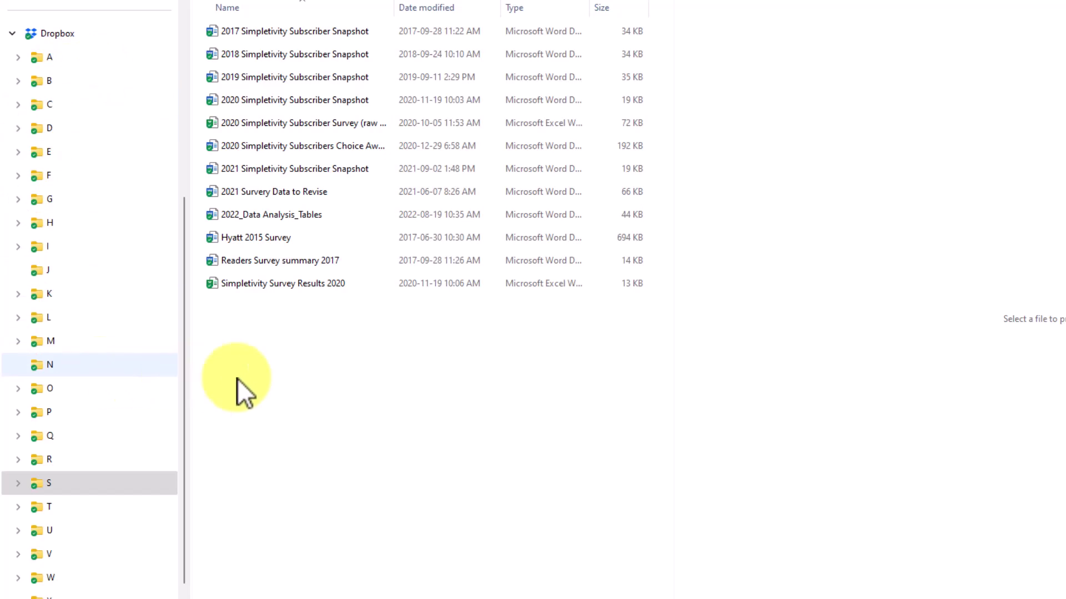
{"action": "key", "text": "alt+Up"}
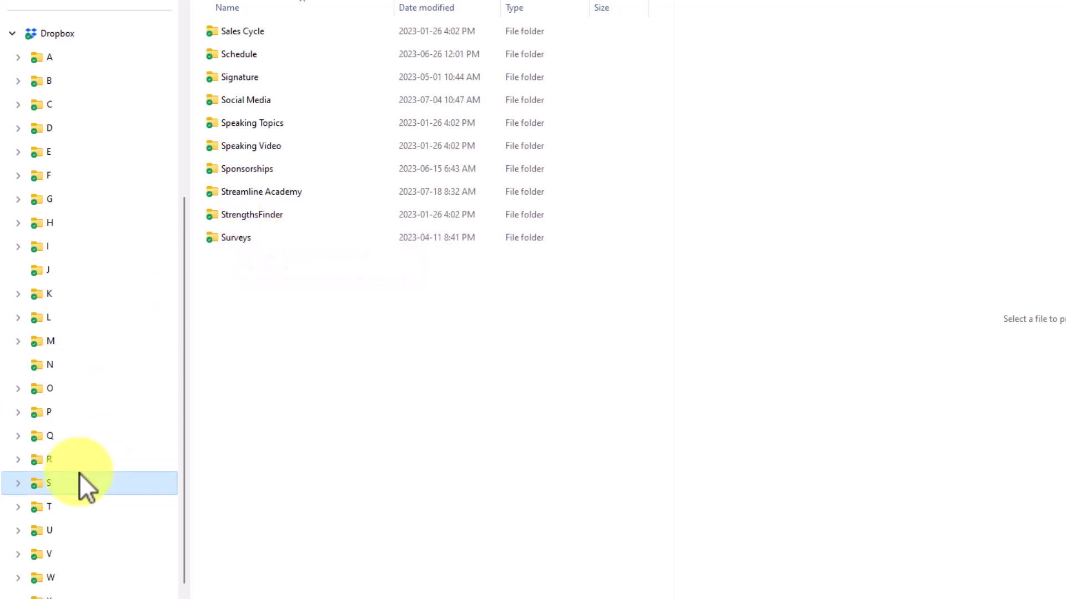
Browse the F folder, S's Surveys folder, then F's testimonial and feedback files.
{"action": "left_click", "coordinate": [79, 176]}
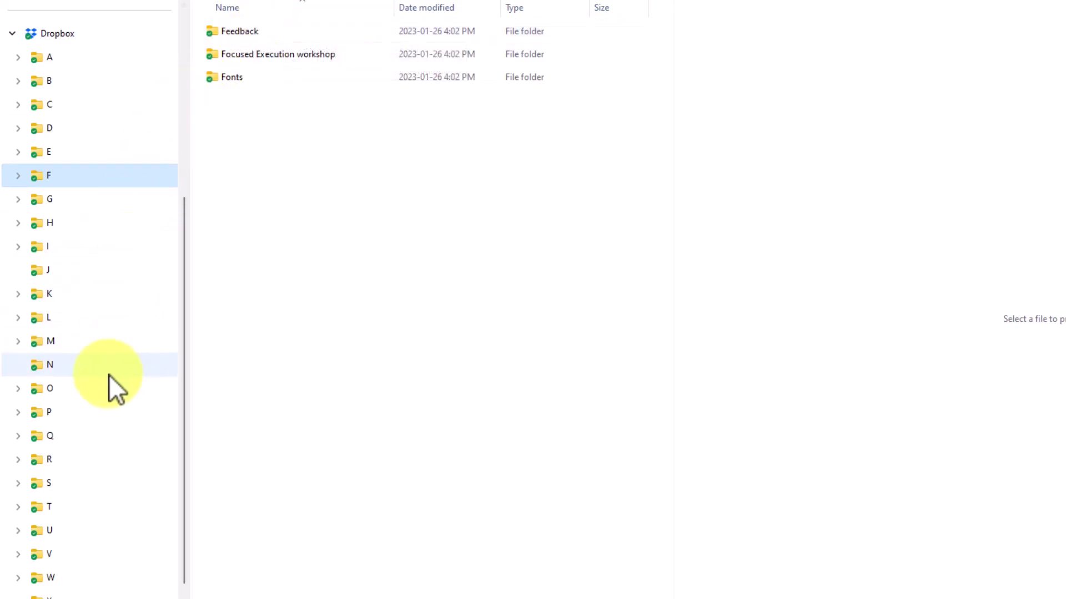
{"action": "left_click", "coordinate": [71, 483]}
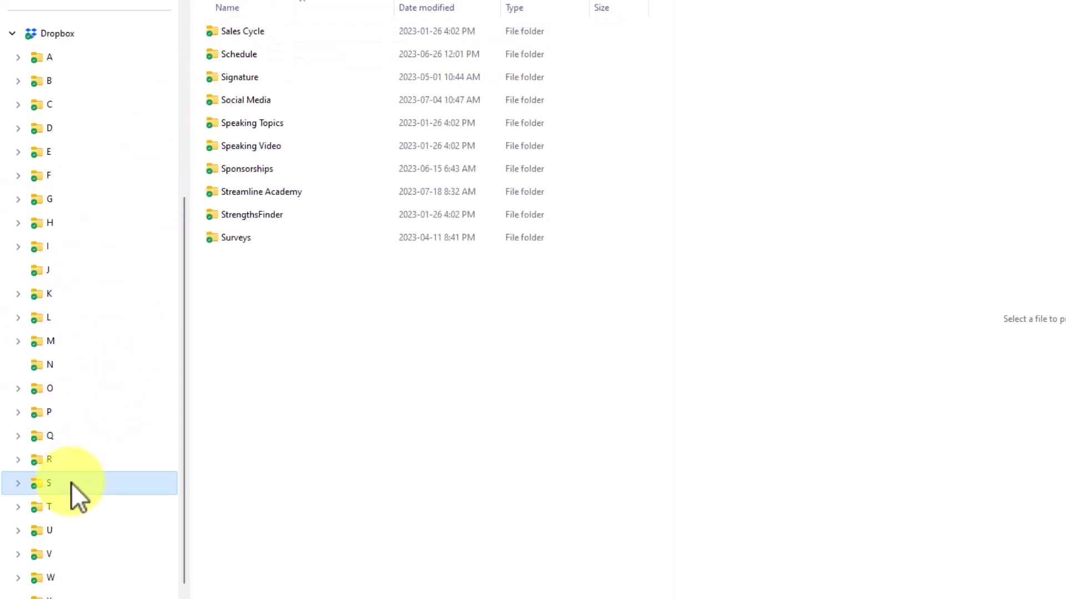
{"action": "double_click", "coordinate": [293, 243]}
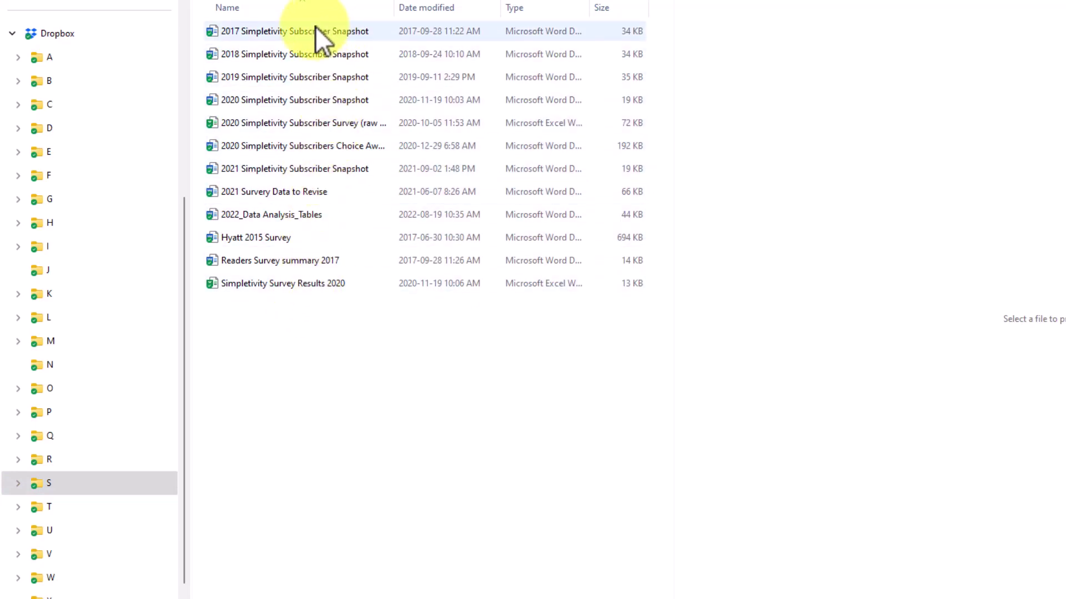
{"action": "left_click", "coordinate": [49, 176]}
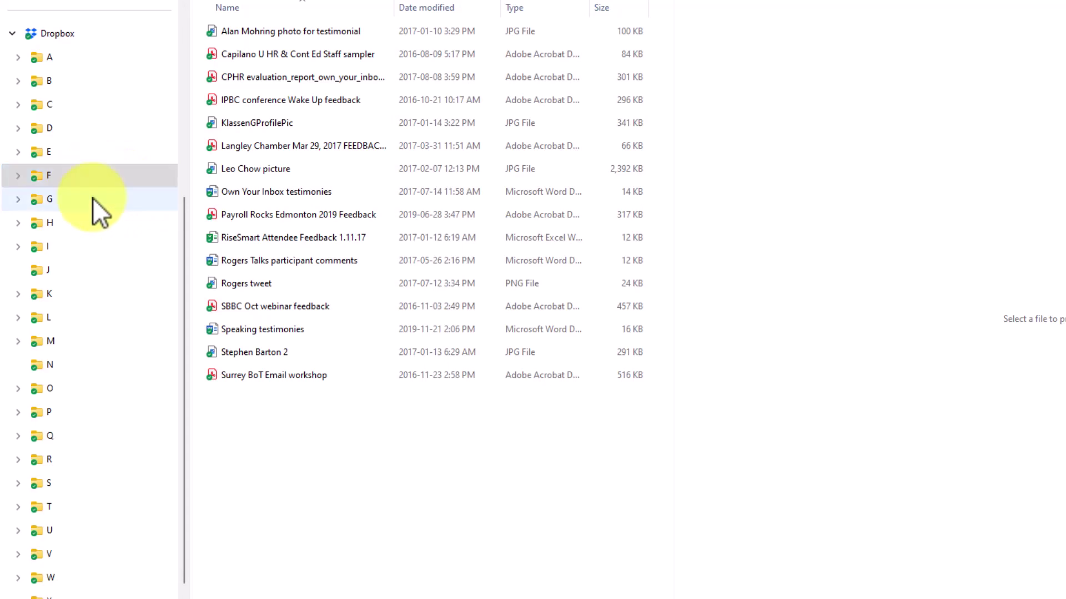
Open S > Surveys to list the subscriber snapshot and survey result files.
{"action": "left_click", "coordinate": [67, 484]}
{"action": "double_click", "coordinate": [258, 238]}
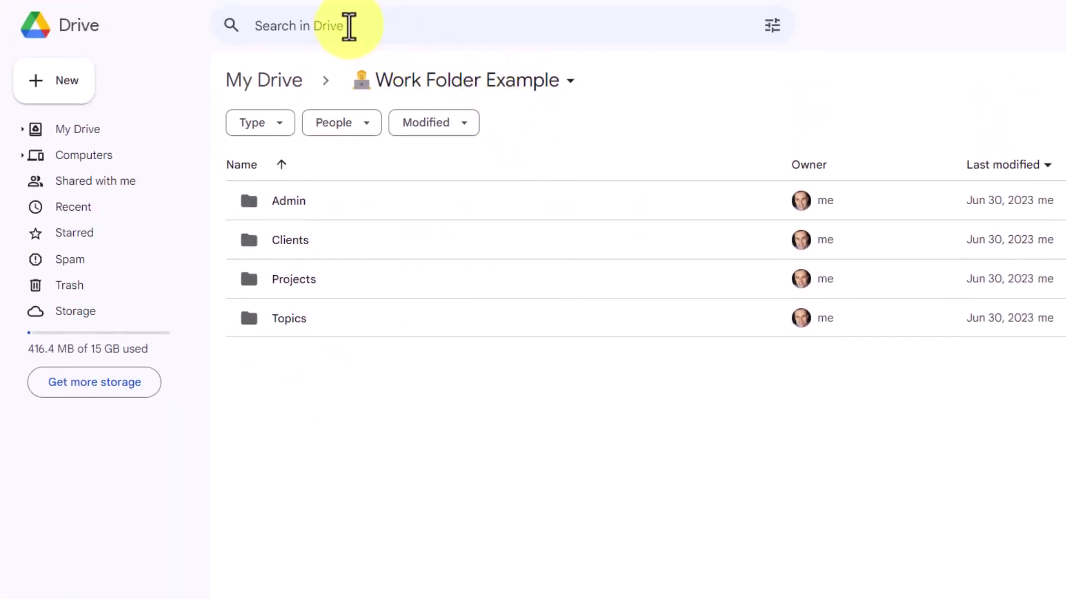
{"action": "left_click", "coordinate": [349, 26]}
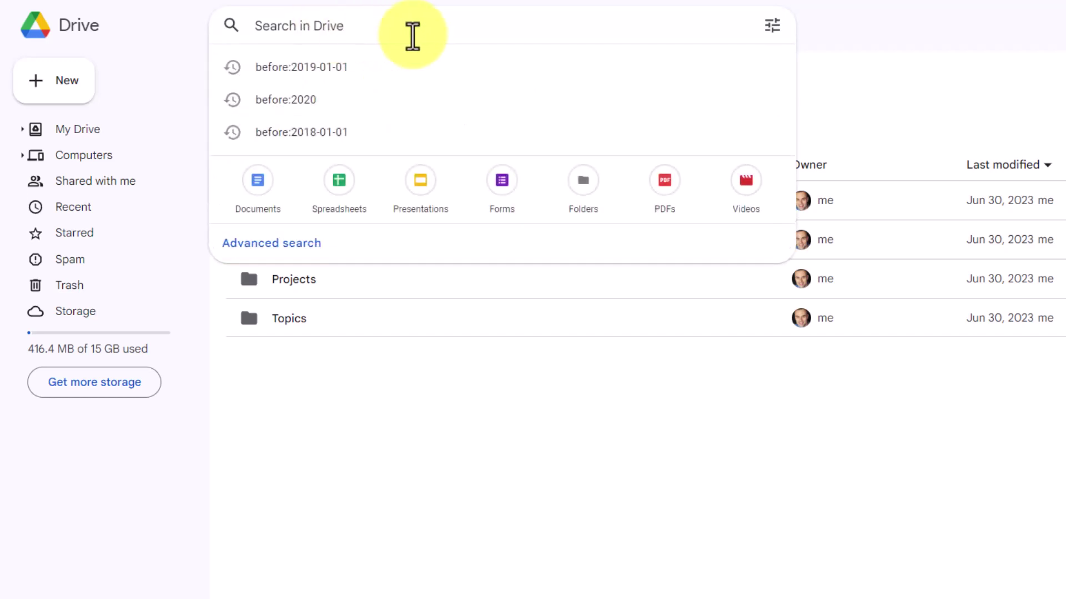
{"action": "left_click", "coordinate": [838, 42]}
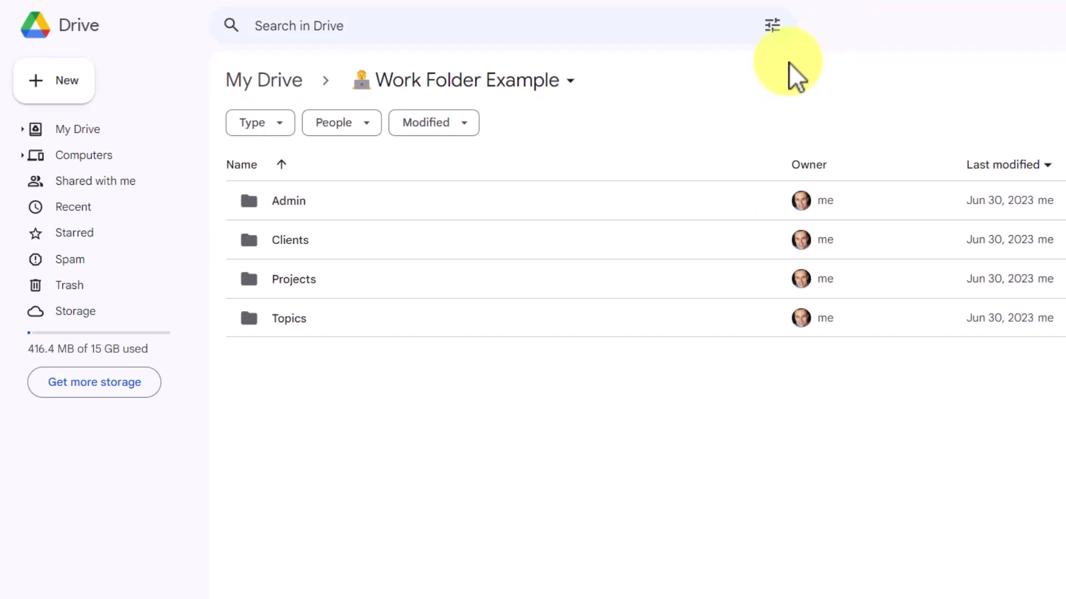